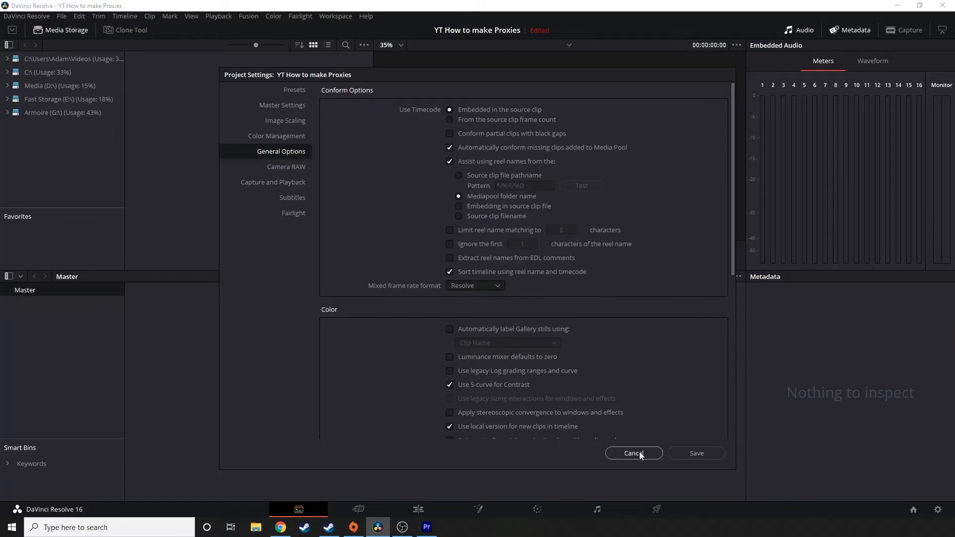
Save the project settings, and add the Reel05 folder with its subfolders to the media pool without creating bins.
left_click(703, 454)
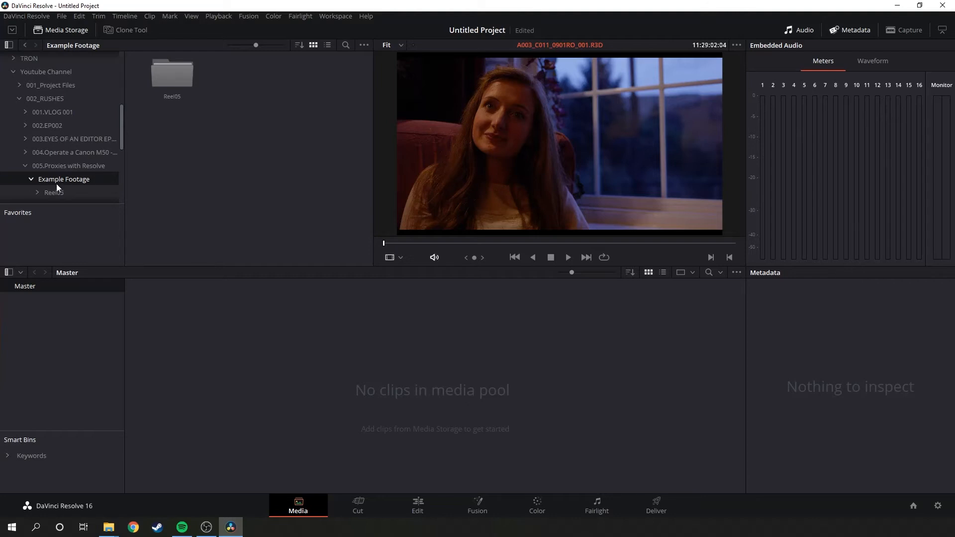
right_click(178, 75)
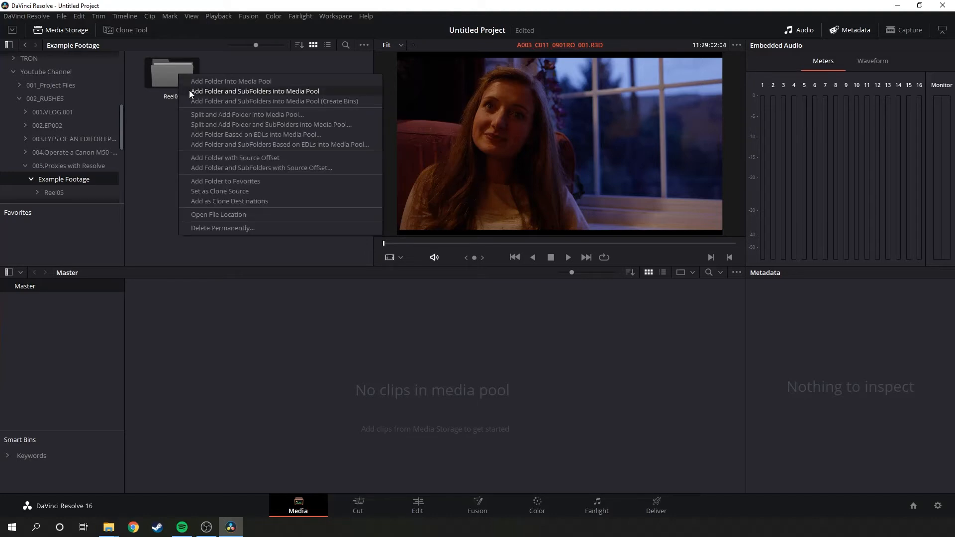
left_click(191, 93)
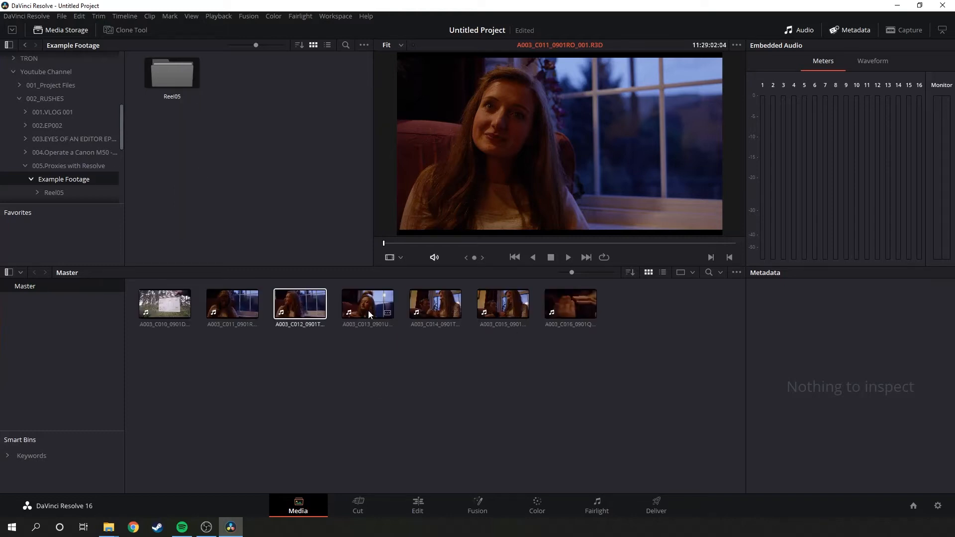
Preview clip A003_C011 from the media pool by playing and scrubbing through it, and return to its start.
left_click(229, 298)
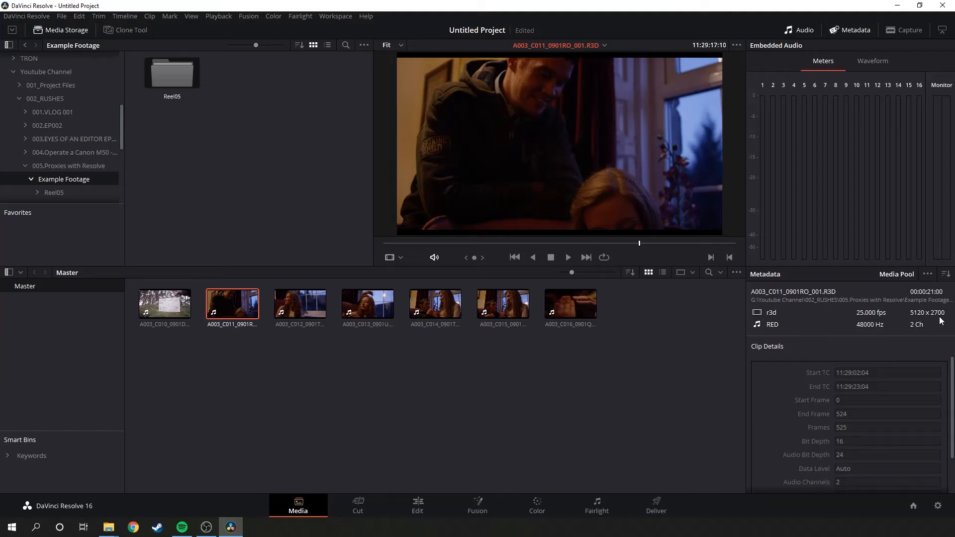
left_click_drag(546, 243, 386, 243)
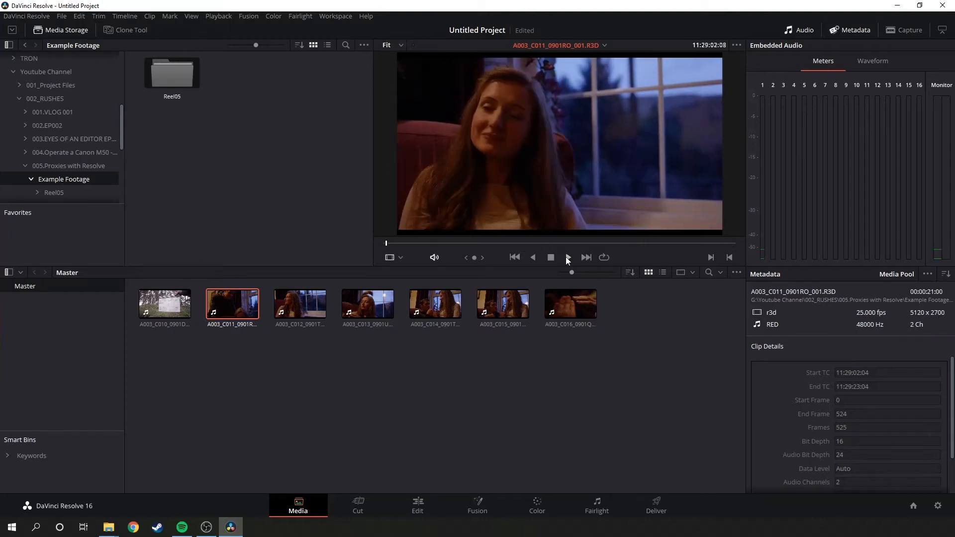
left_click(567, 257)
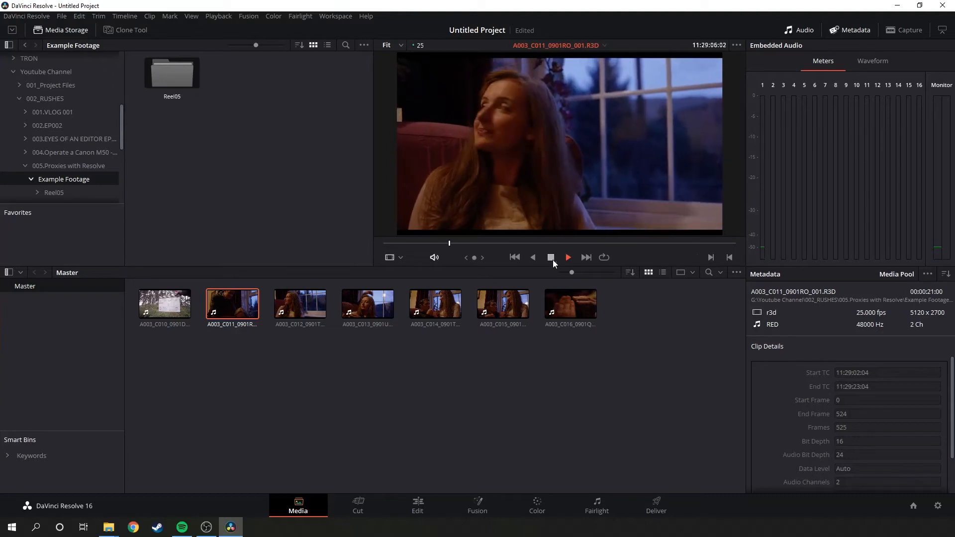
left_click(475, 244)
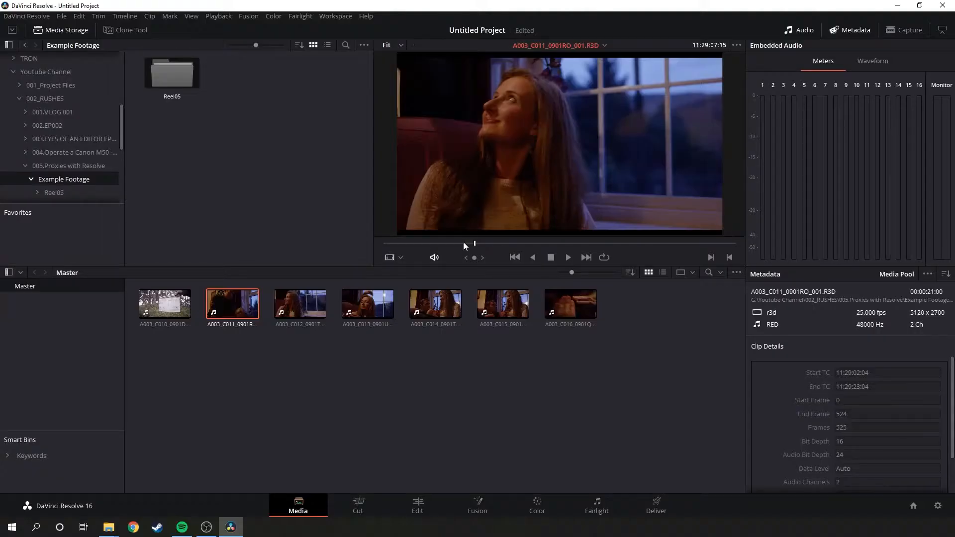
left_click_drag(463, 243, 386, 243)
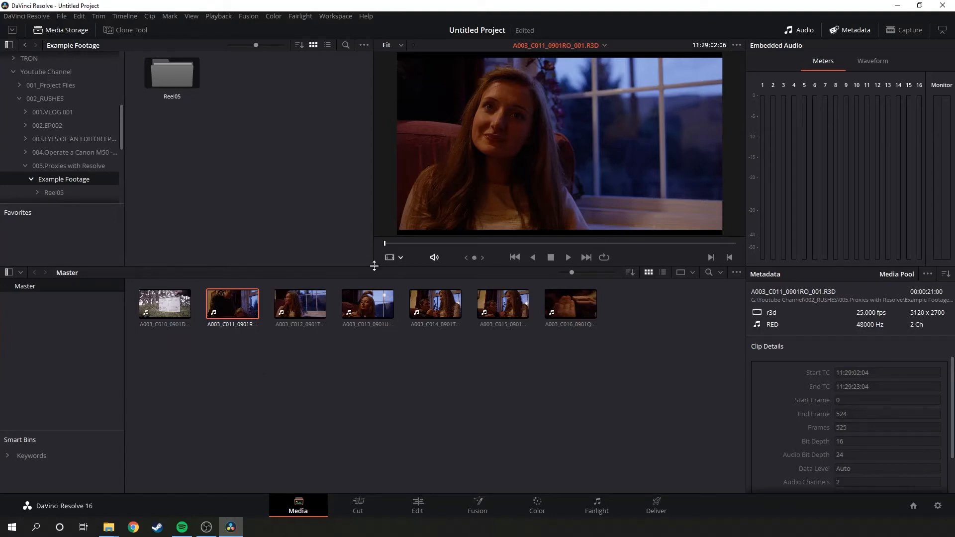
Create a new timeline named A005 from the six clips A003_C011 through A003_C016.
left_click_drag(233, 343, 553, 317)
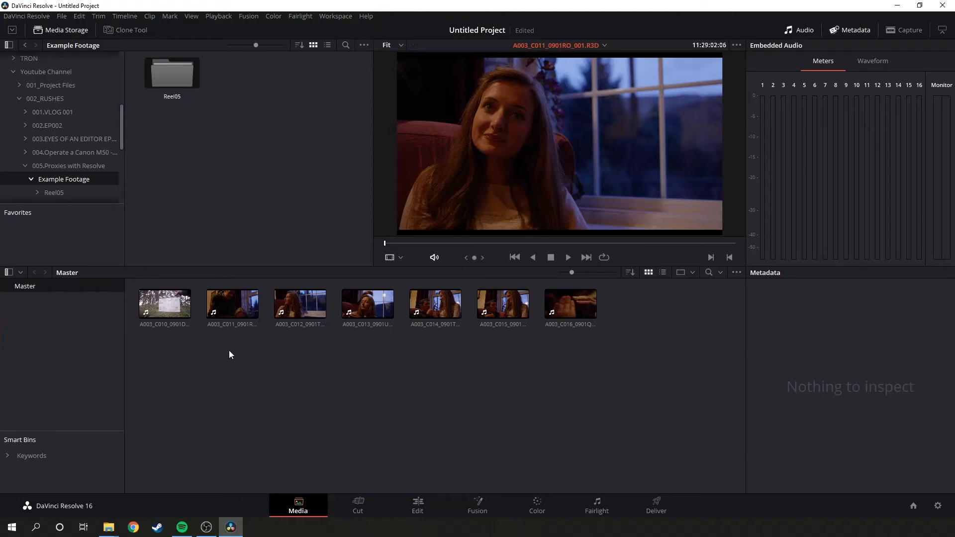
left_click_drag(225, 354, 595, 292)
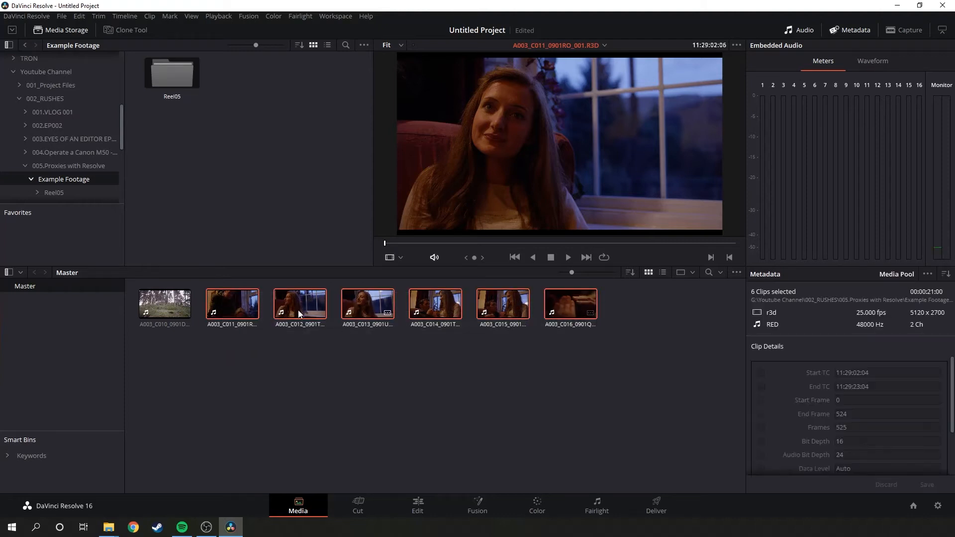
right_click(292, 295)
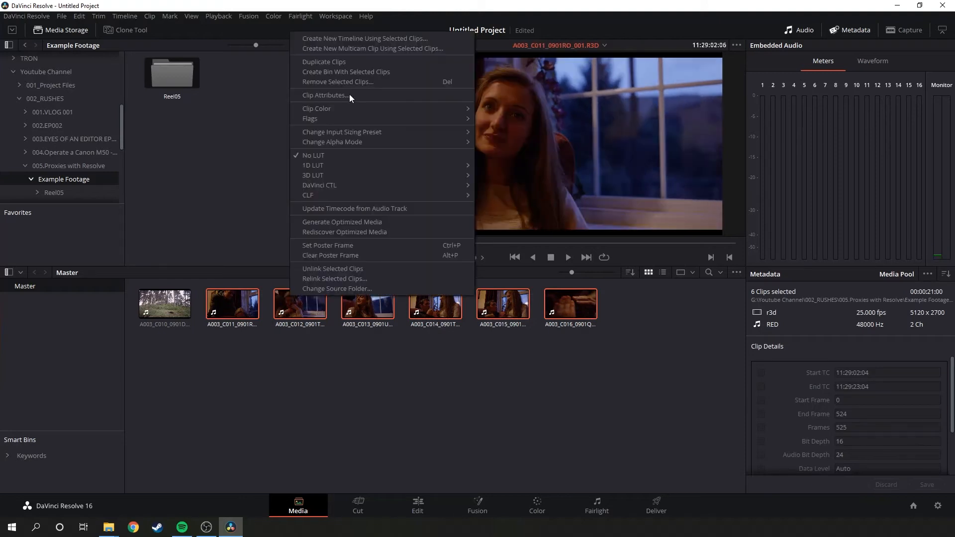
left_click(383, 39)
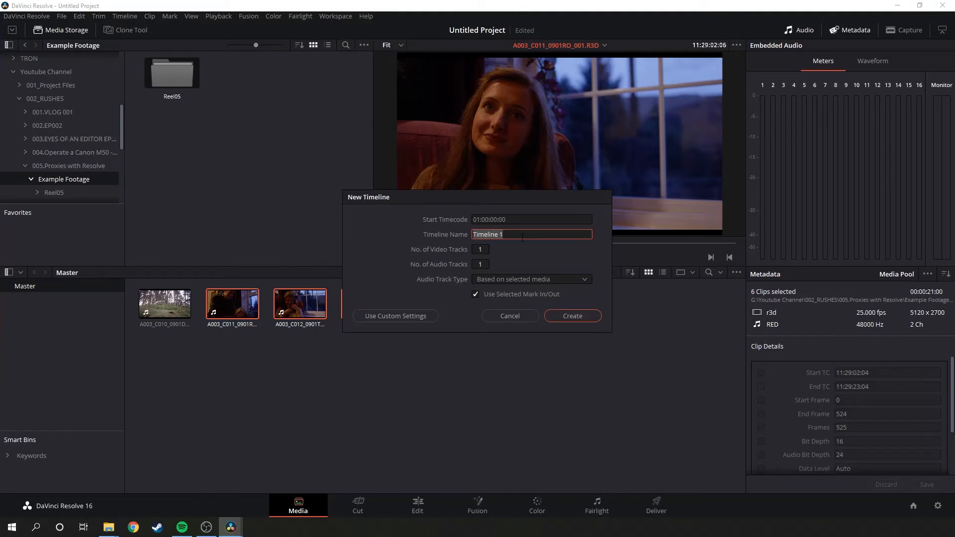
type("A005")
left_click(571, 315)
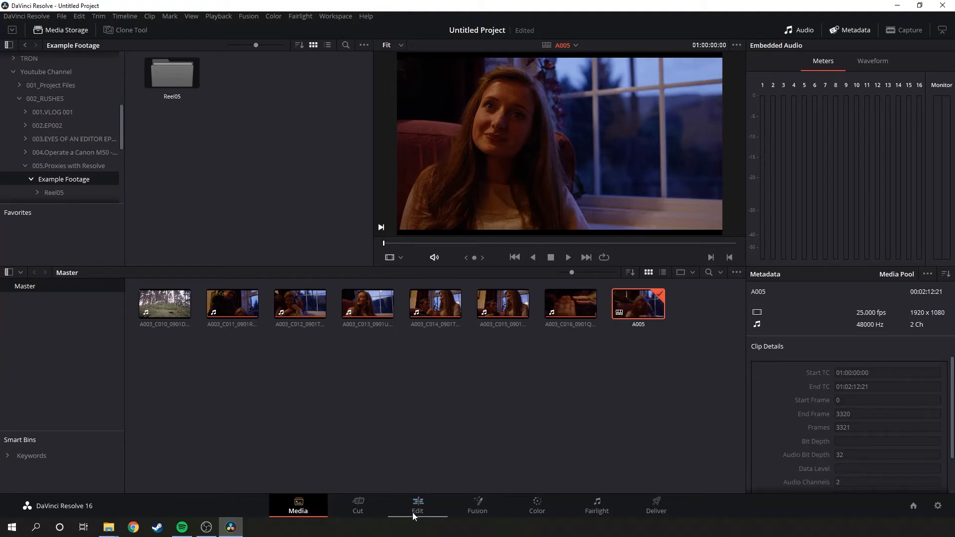
On the Color page, set the first clip's Camera Raw Decode Using option to Clip, and view the fifth and sixth clips.
left_click(540, 512)
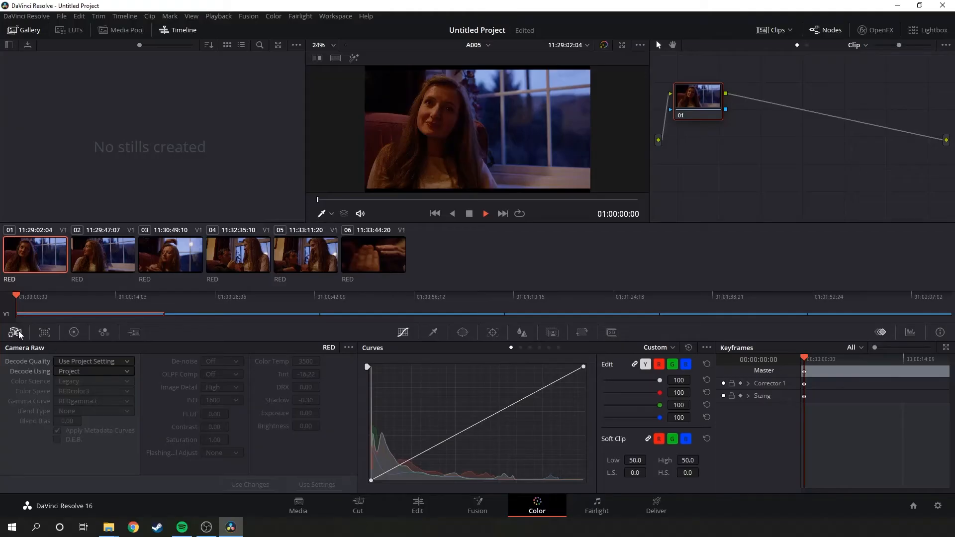
left_click(126, 364)
left_click(125, 363)
left_click(128, 373)
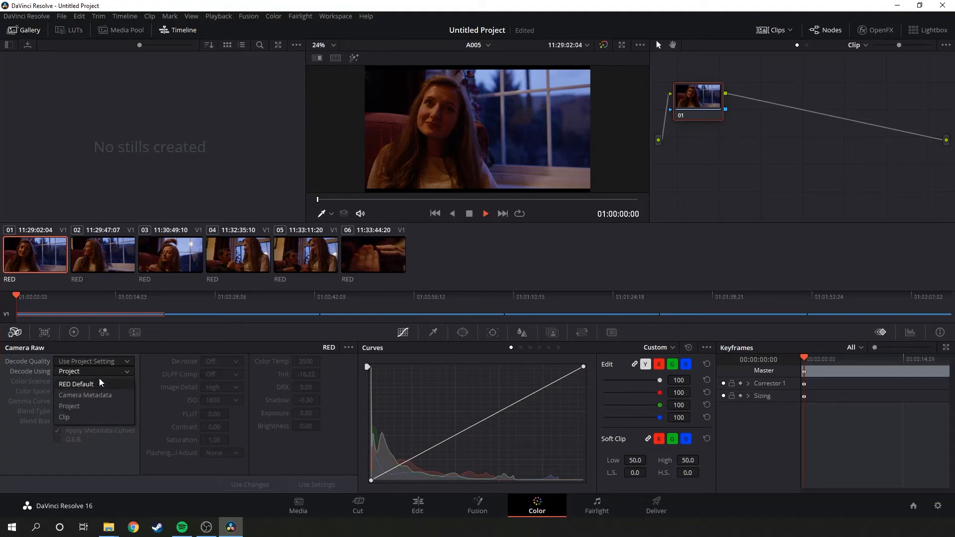
left_click(89, 422)
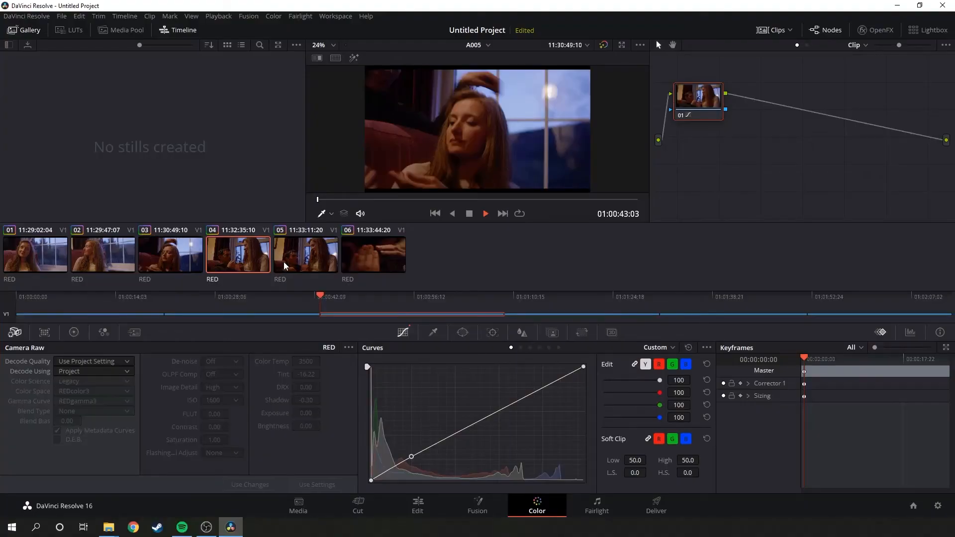
left_click(310, 257)
left_click(353, 259)
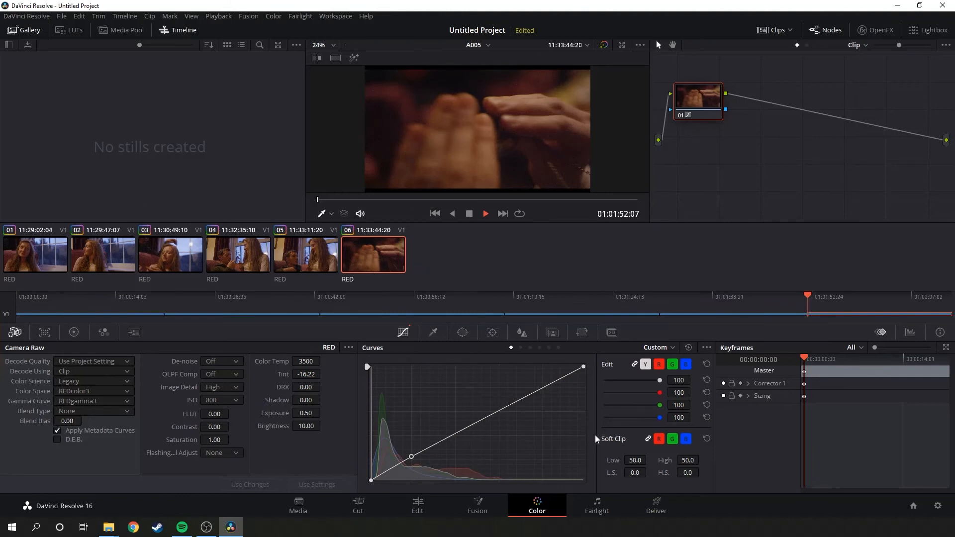
On the Deliver page, select all the timeline clips and set them to render as individual clips.
left_click(656, 507)
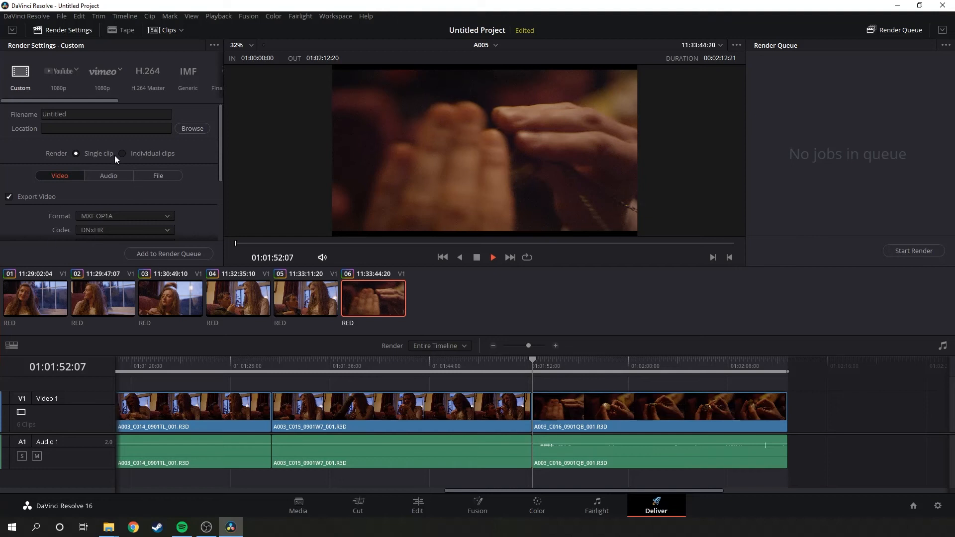
key("ctrl+a")
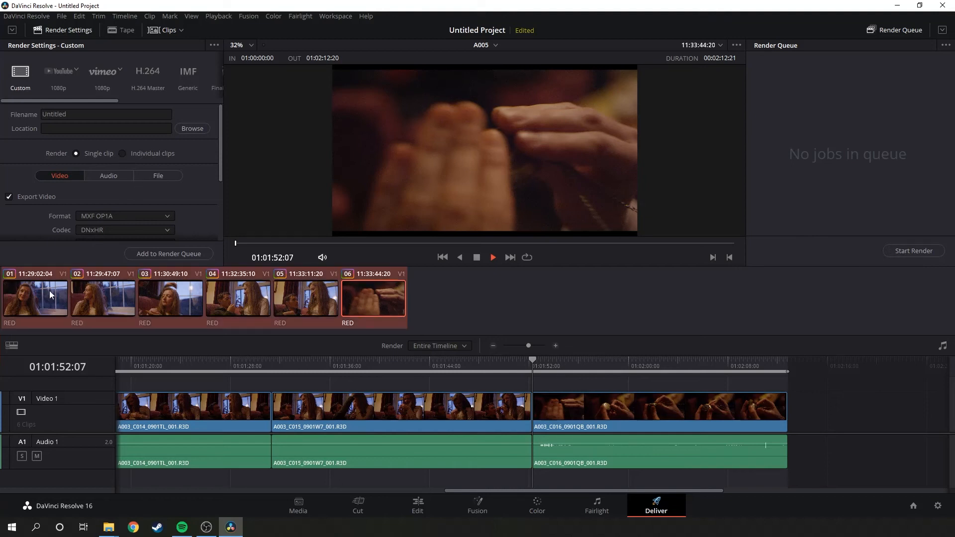
left_click(122, 154)
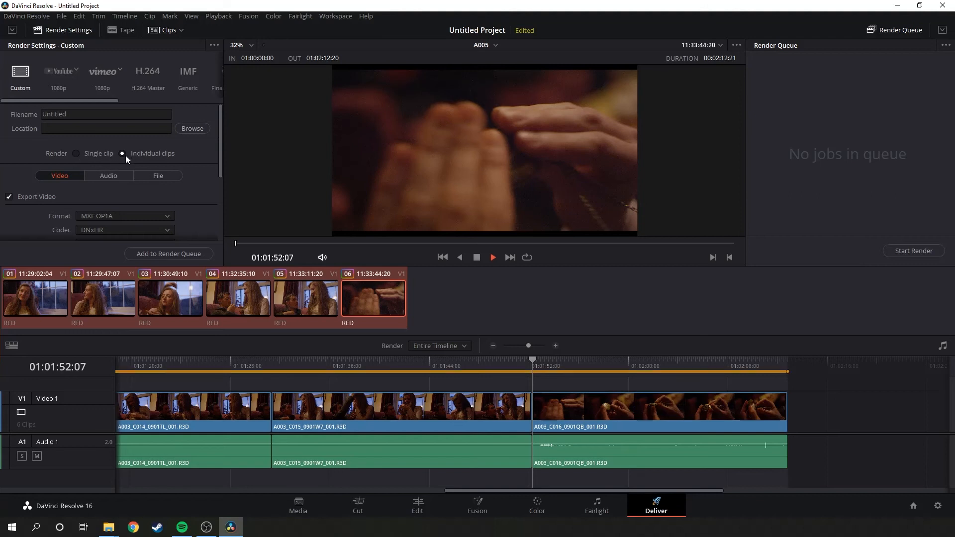
Set the video export format to QuickTime and the codec to DNxHD, and open the DNxHD type choices.
left_click_drag(223, 161, 218, 194)
left_click(163, 168)
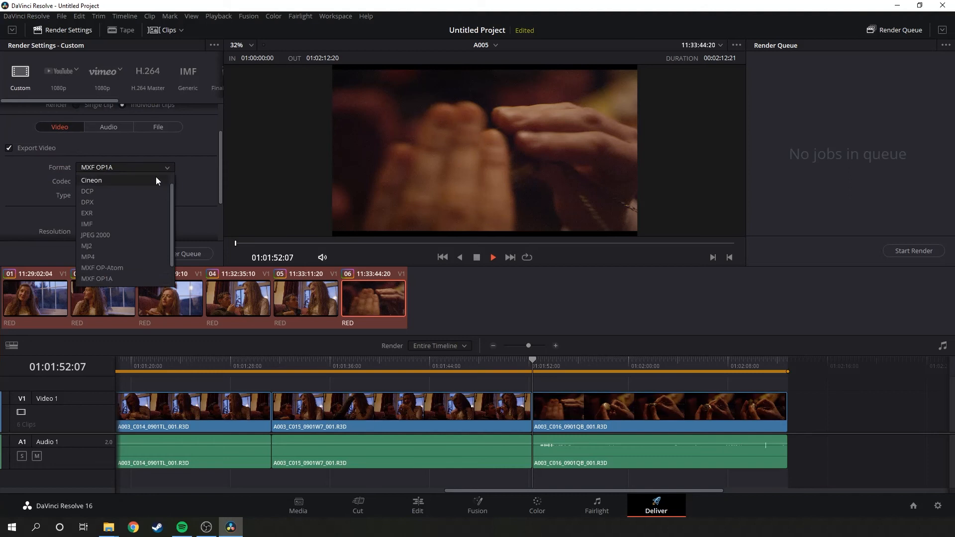
scroll(150, 199, "down", 1)
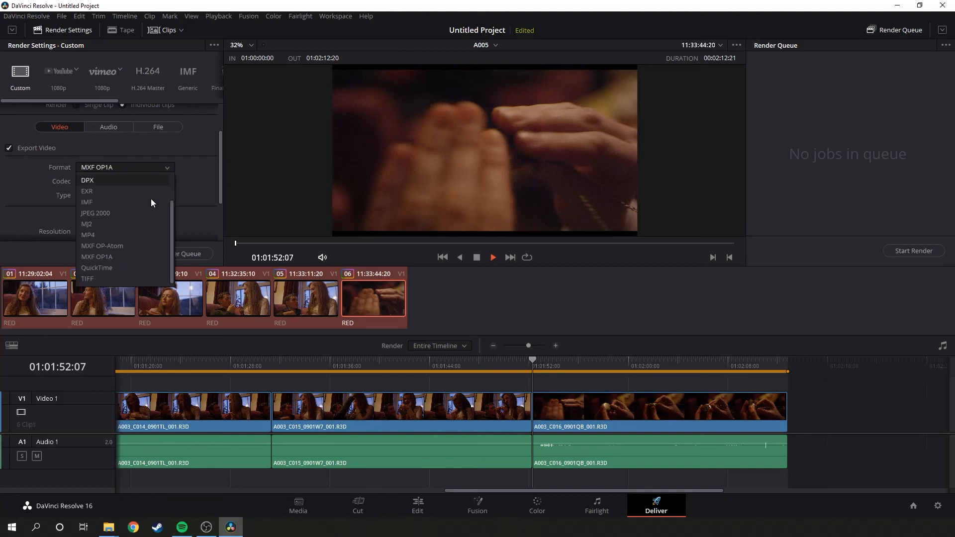
left_click(125, 267)
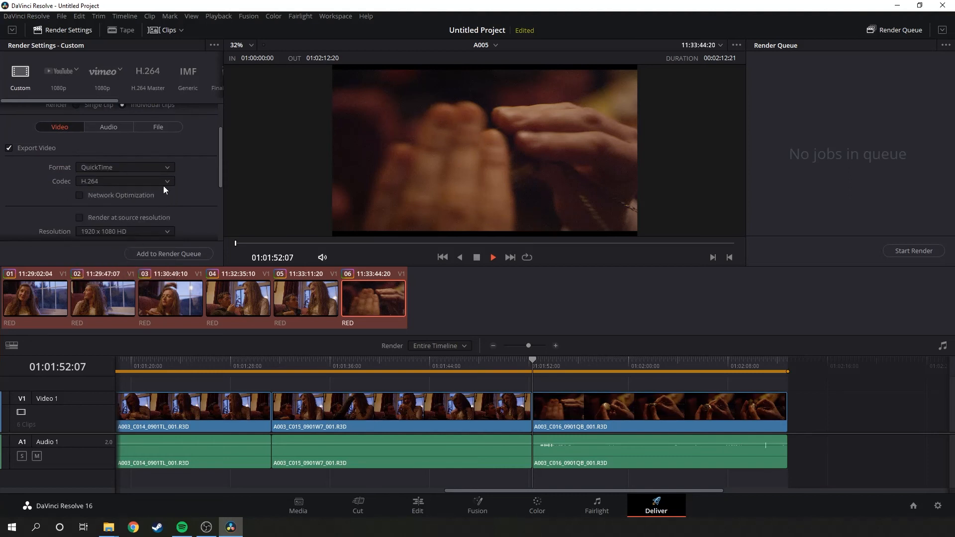
left_click(163, 182)
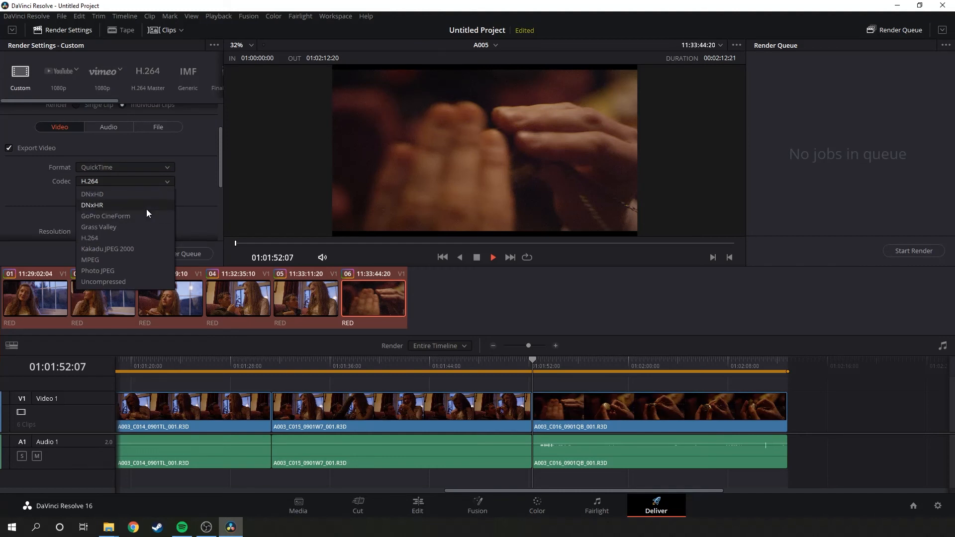
left_click(150, 197)
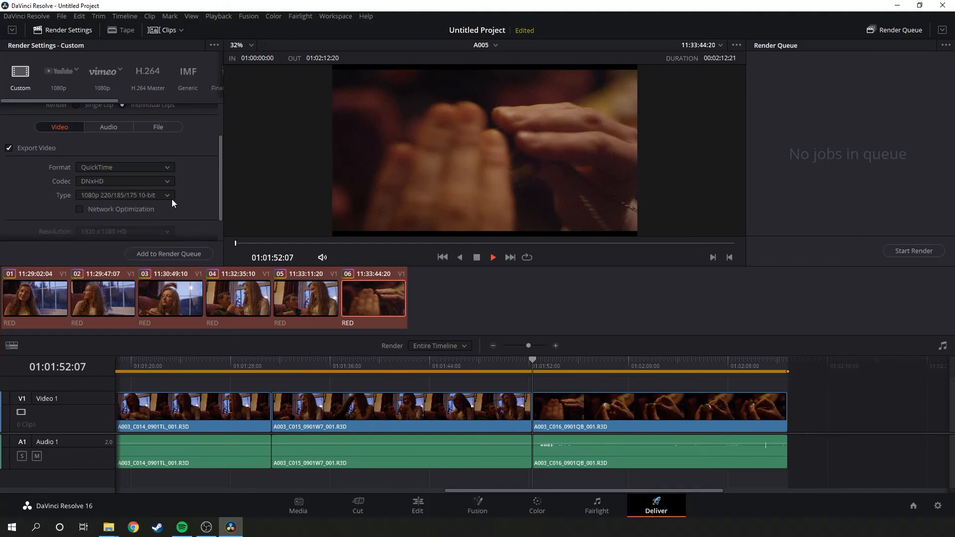
left_click(169, 197)
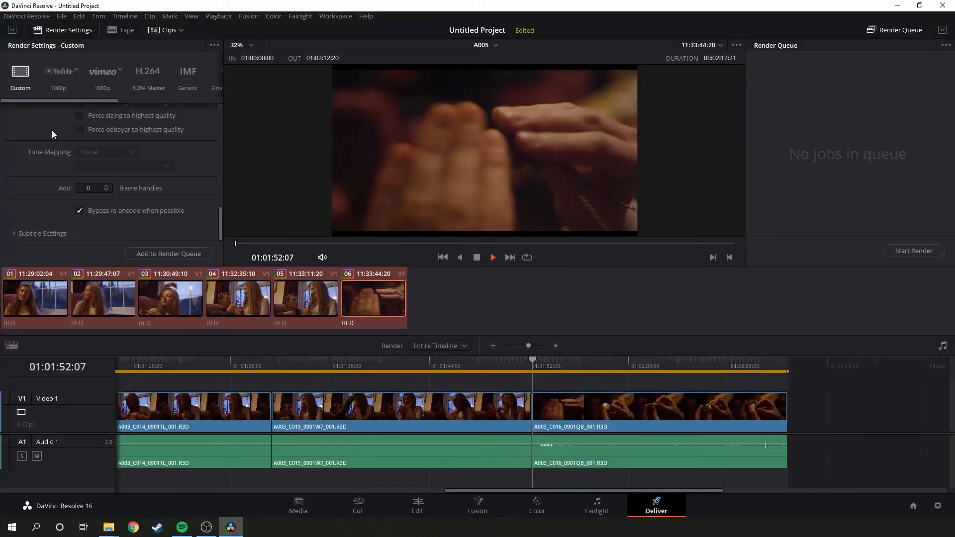
In the render file settings, make the exported filenames use the source name.
scroll(52, 129, "up", 15)
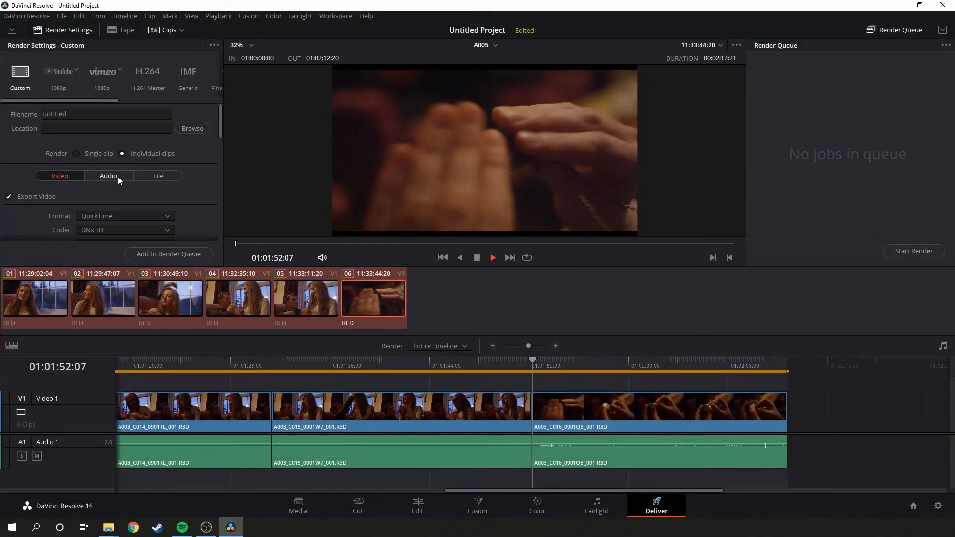
left_click(150, 177)
scroll(167, 197, "down", 1)
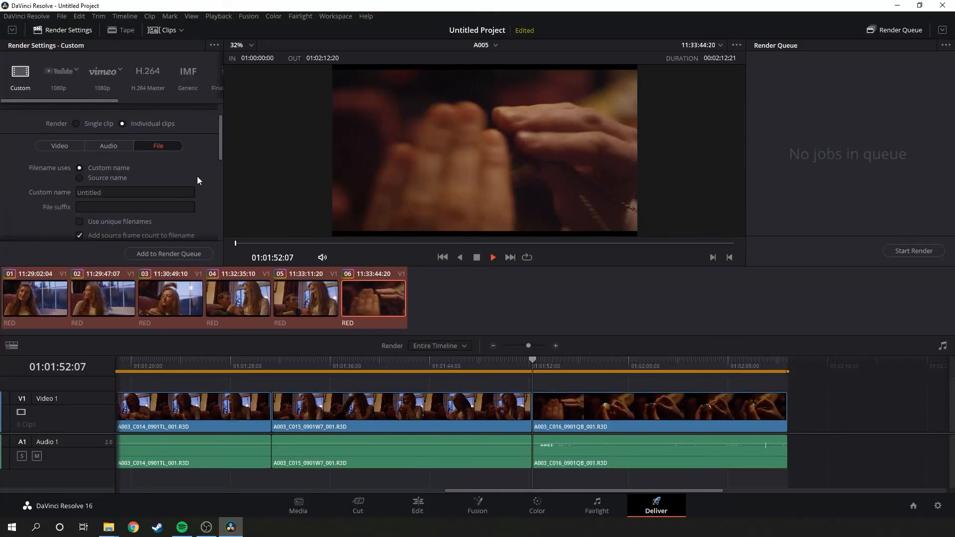
scroll(149, 169, "down", 1)
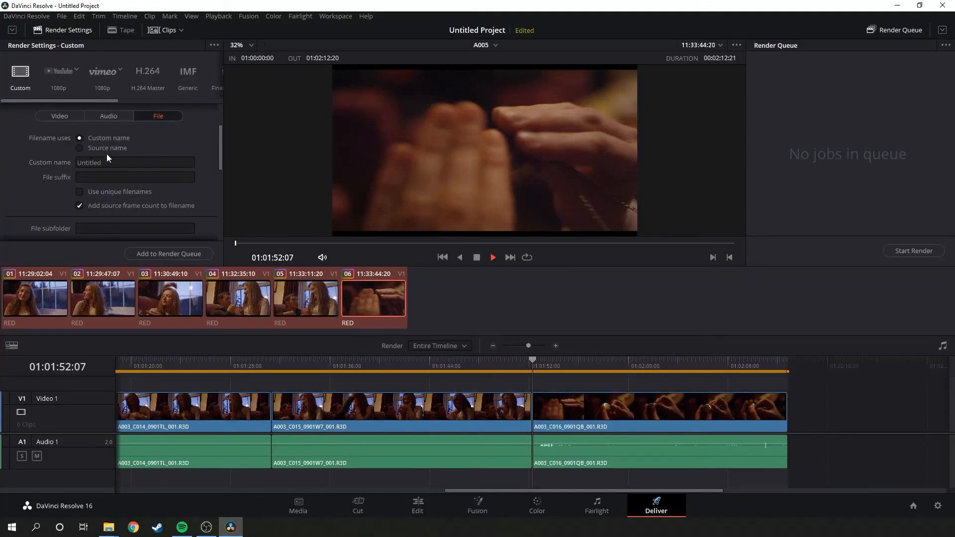
left_click(80, 147)
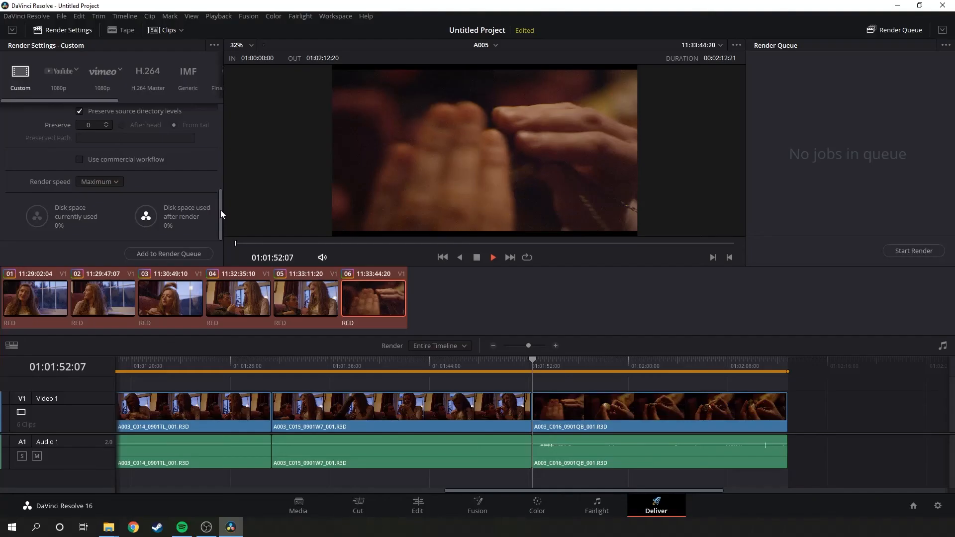
Set the render location to the TRANSCODES folder on the Fast Storage (E:) drive.
left_click_drag(220, 210, 235, 112)
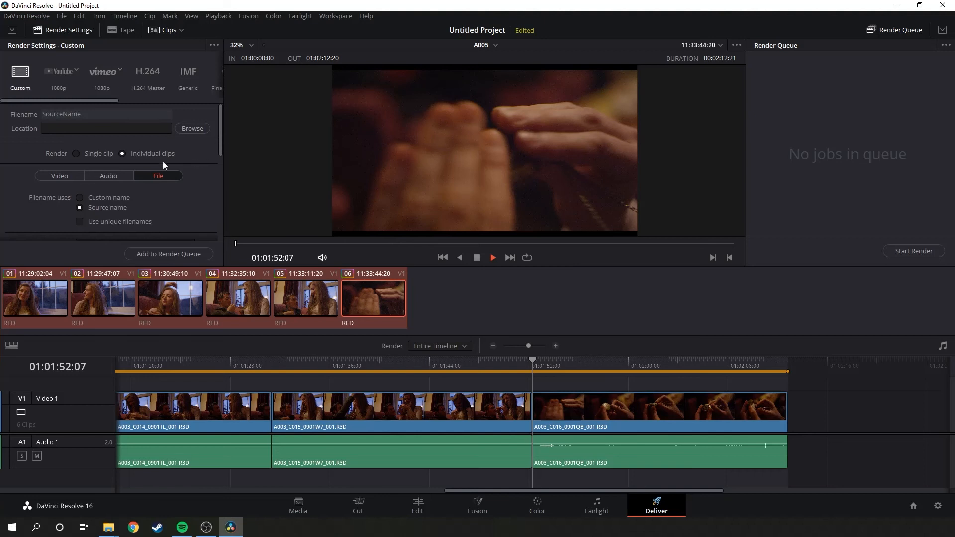
left_click(191, 129)
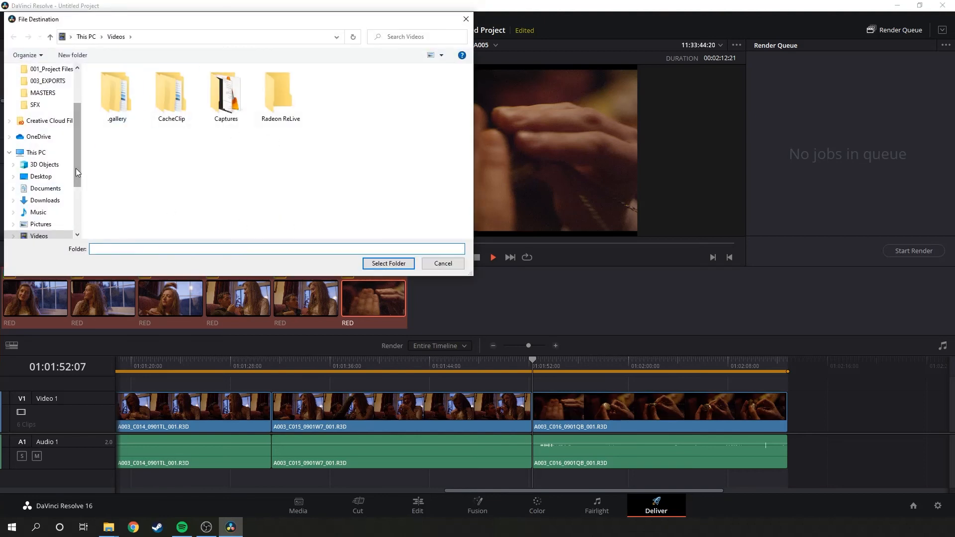
scroll(61, 192, "down", 3)
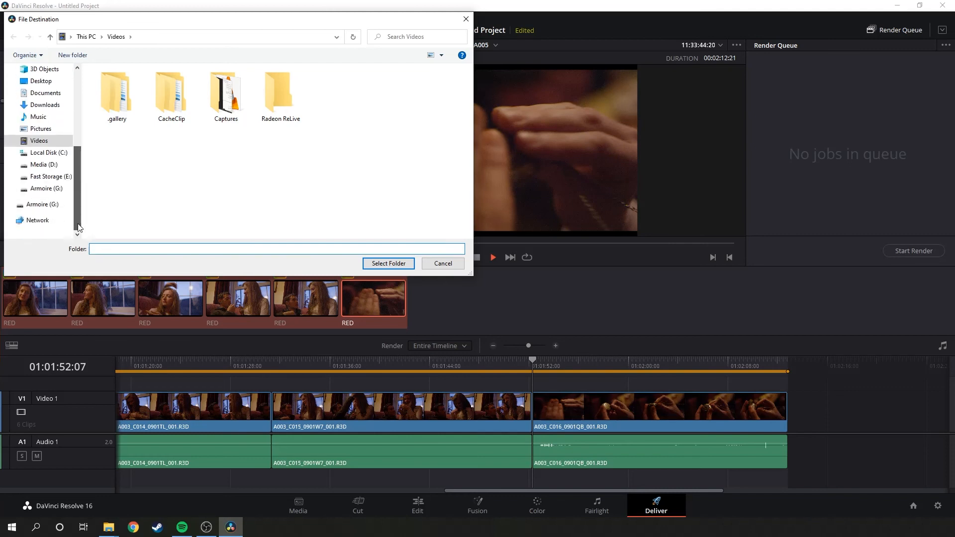
left_click(56, 177)
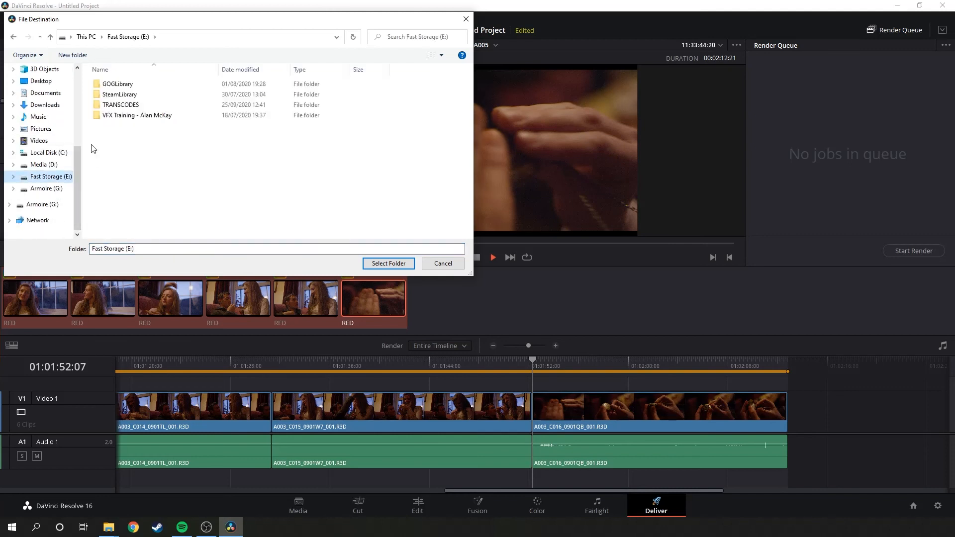
left_click(101, 107)
left_click(386, 262)
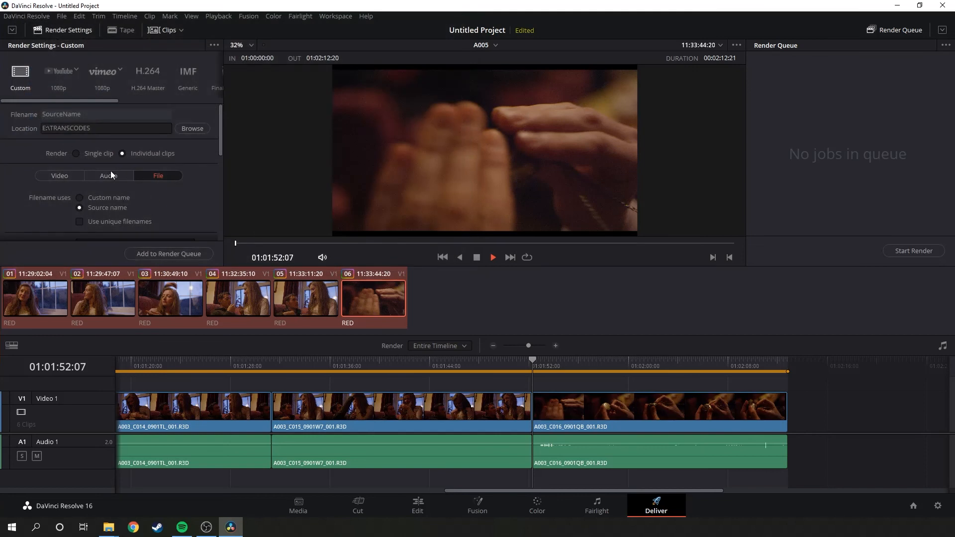
Add the A005 export to the render queue and start rendering it.
left_click_drag(222, 141, 228, 237)
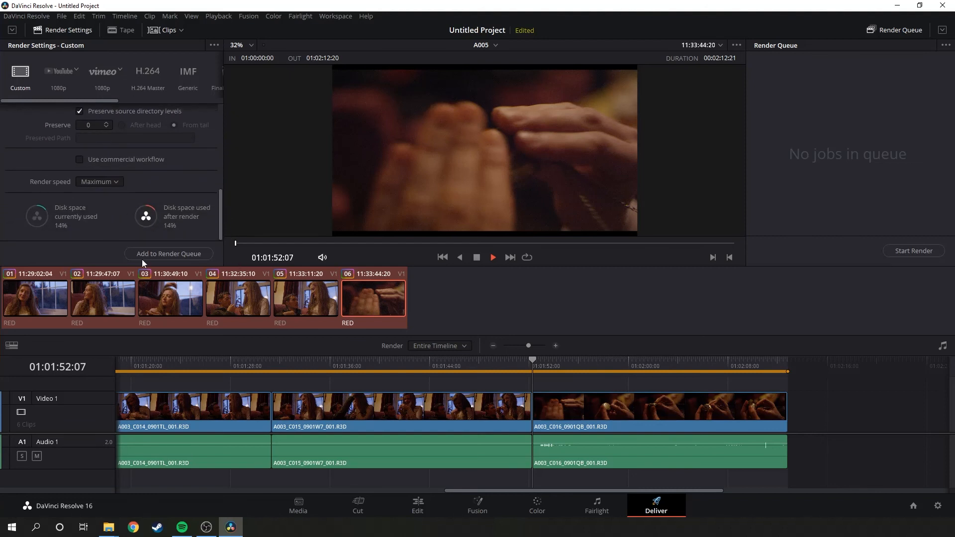
left_click(161, 254)
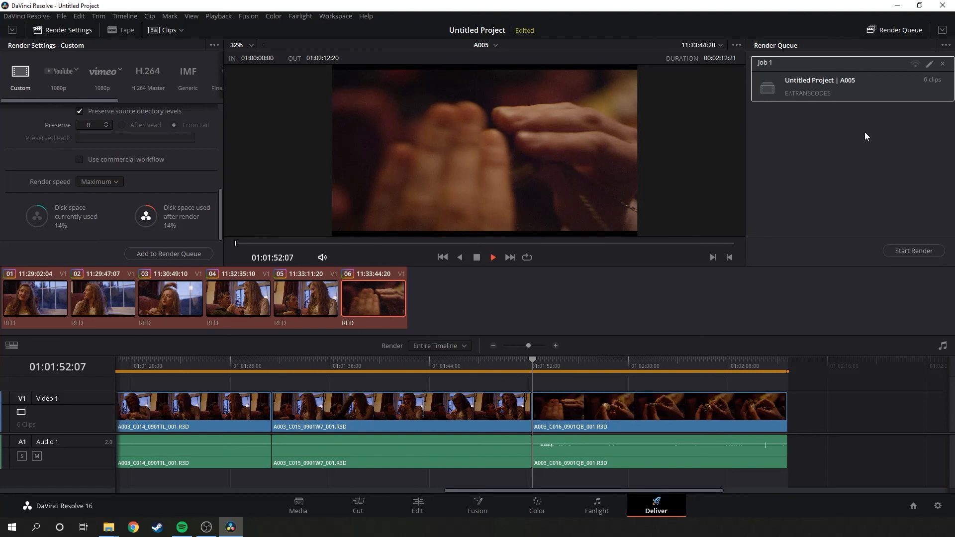
left_click(897, 251)
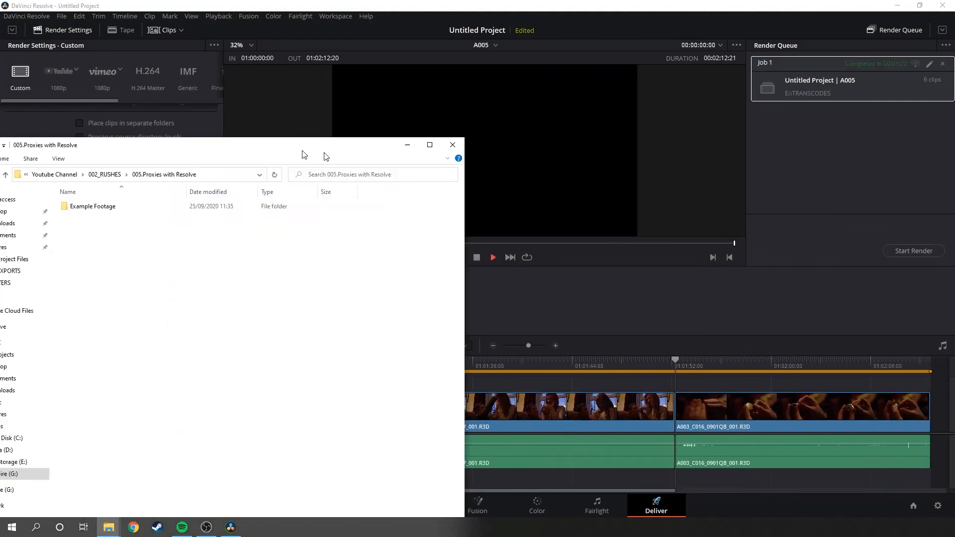
In File Explorer, open the TRANSCODES folder on Fast Storage (E:) to check the rendered proxy files.
left_click_drag(303, 151, 436, 54)
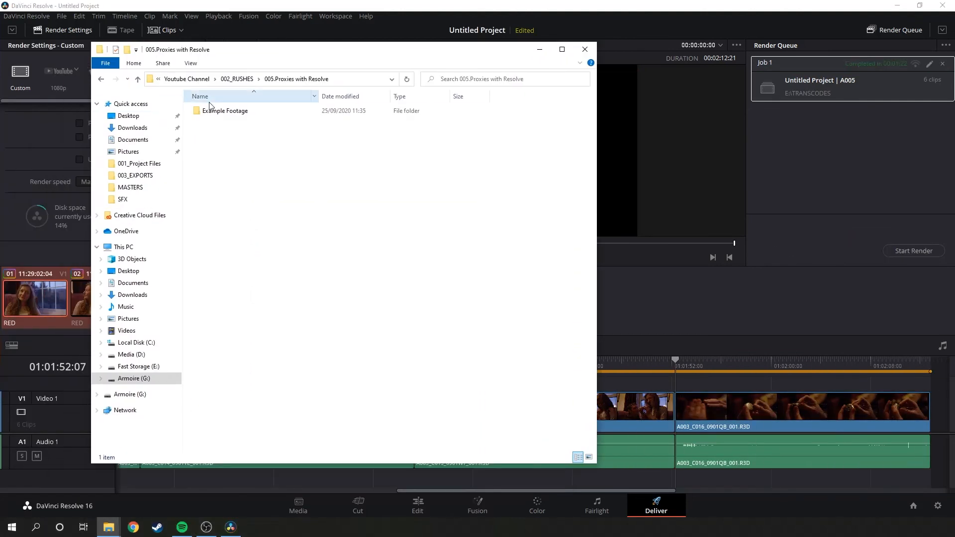
left_click(131, 367)
double_click(219, 127)
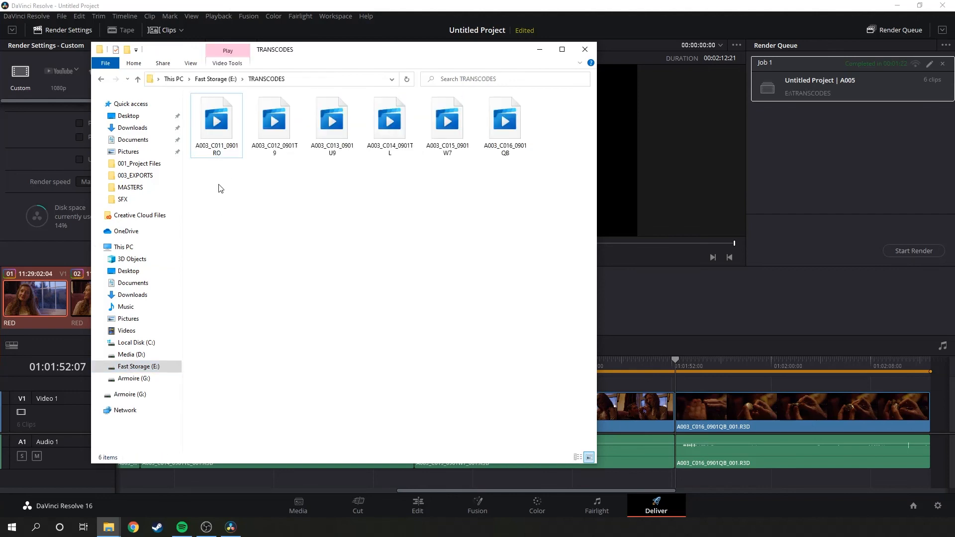